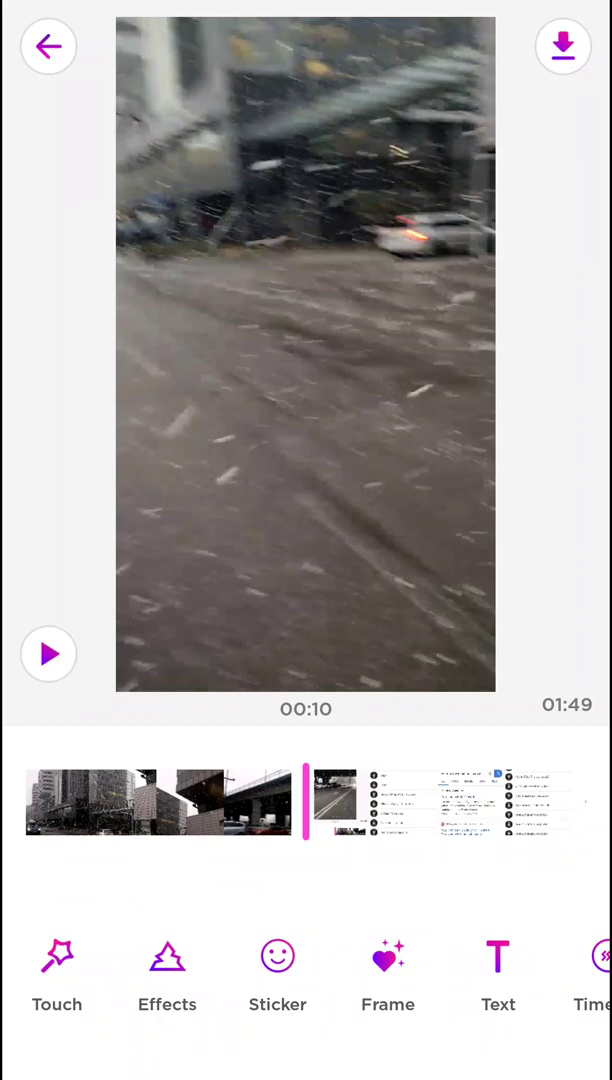
Load the 00:14 snowy street-buildings clip and a second clip into a new project
key(alt+Tab)
click(305, 900)
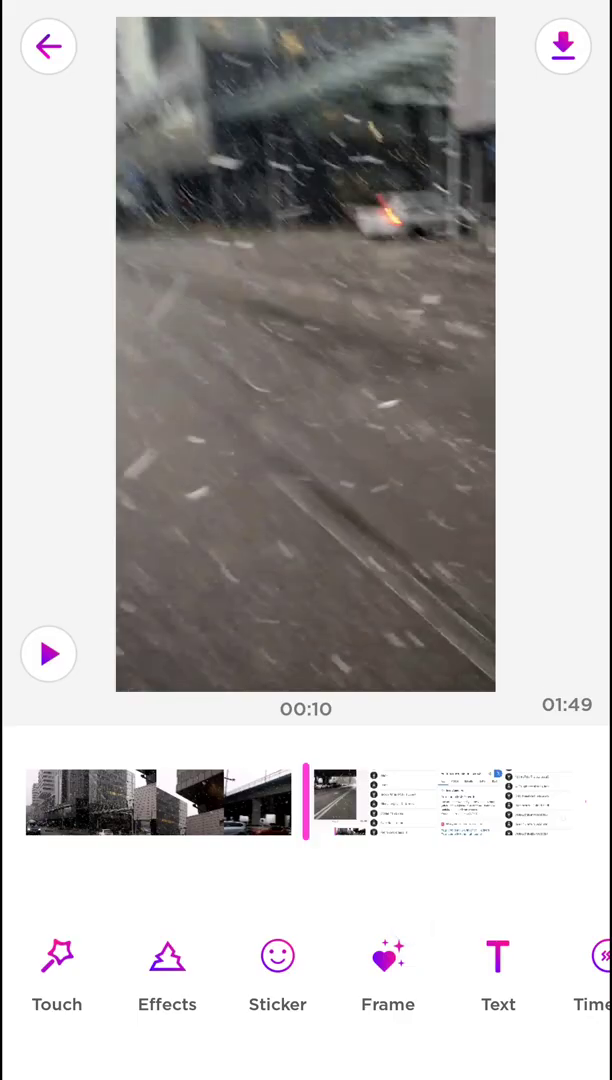
mouse_move(470, 845)
mouse_down()
mouse_move(429, 878)
mouse_move(481, 880)
mouse_move(446, 882)
mouse_up()
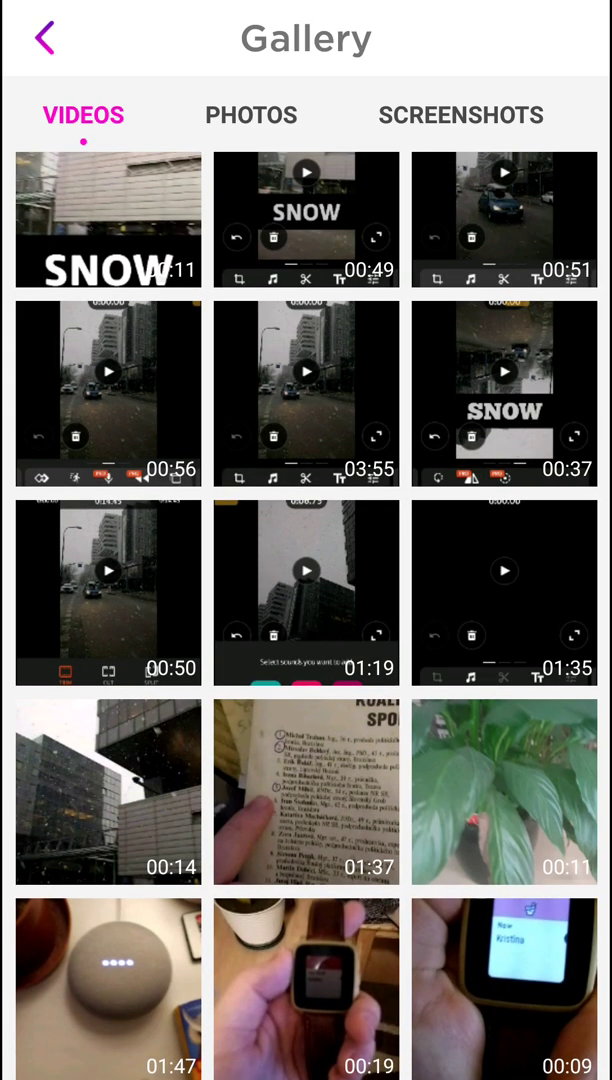
click(108, 792)
scroll(306, 500, down, 3)
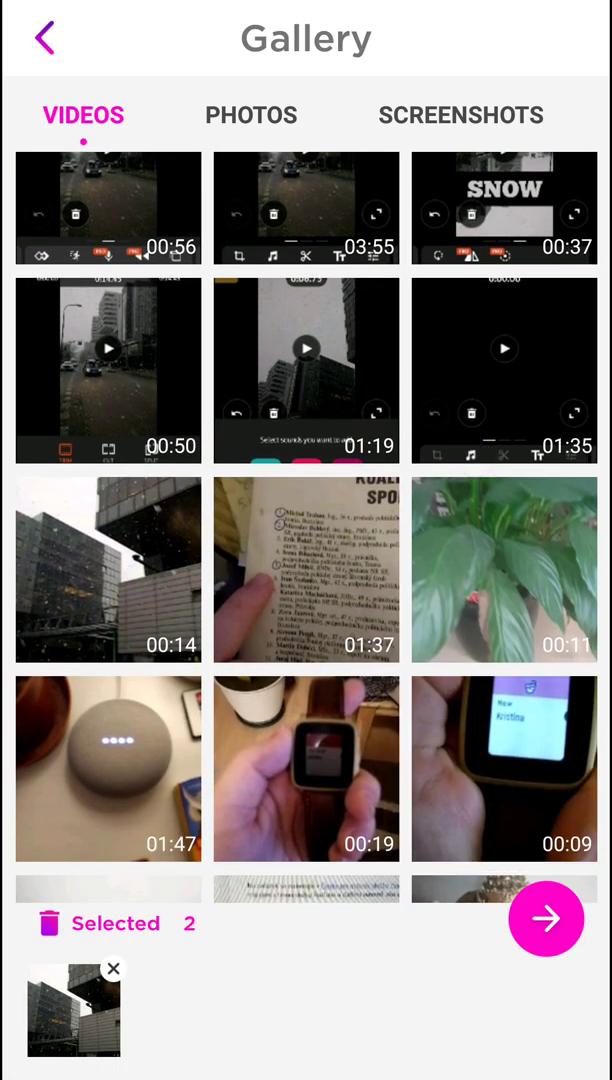
click(546, 918)
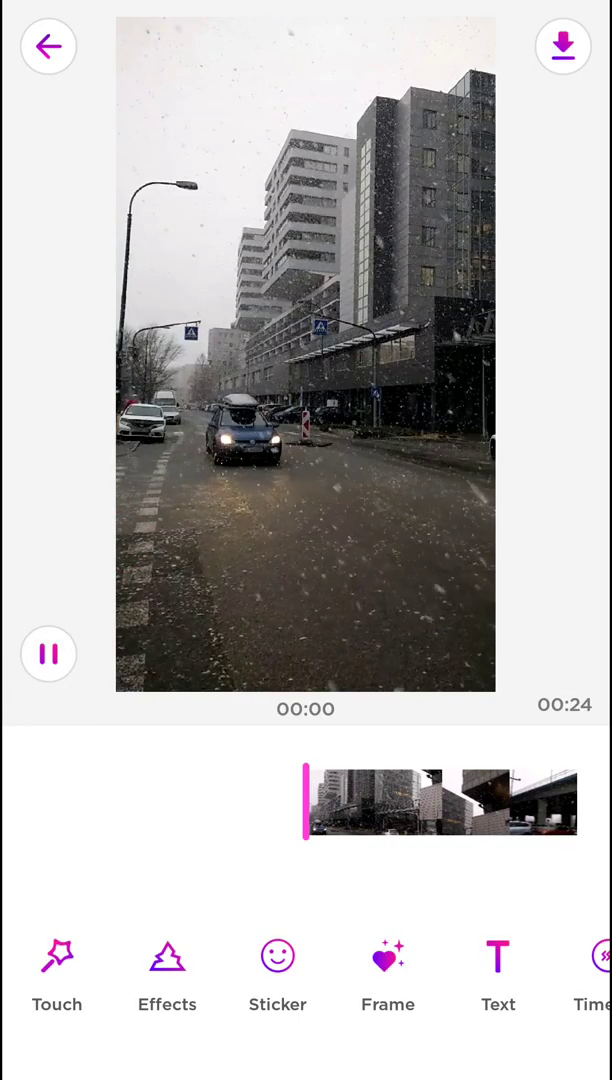
Scrub to the street-to-watch cut near 00:13 and show the video effects list
drag(395, 823, 180, 823)
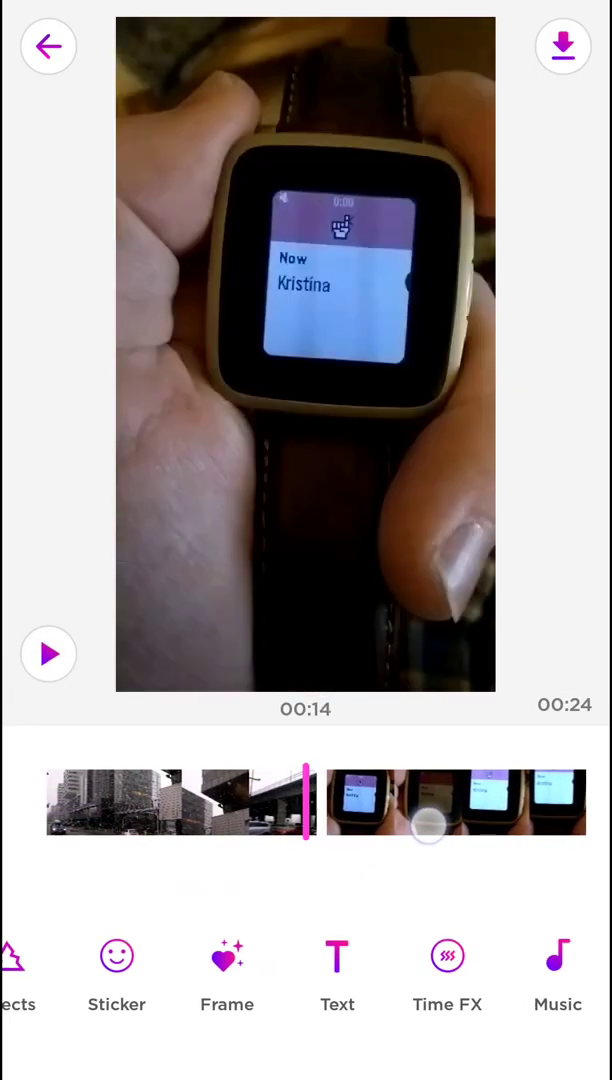
mouse_move(430, 823)
mouse_down()
mouse_move(415, 828)
mouse_move(425, 828)
mouse_up()
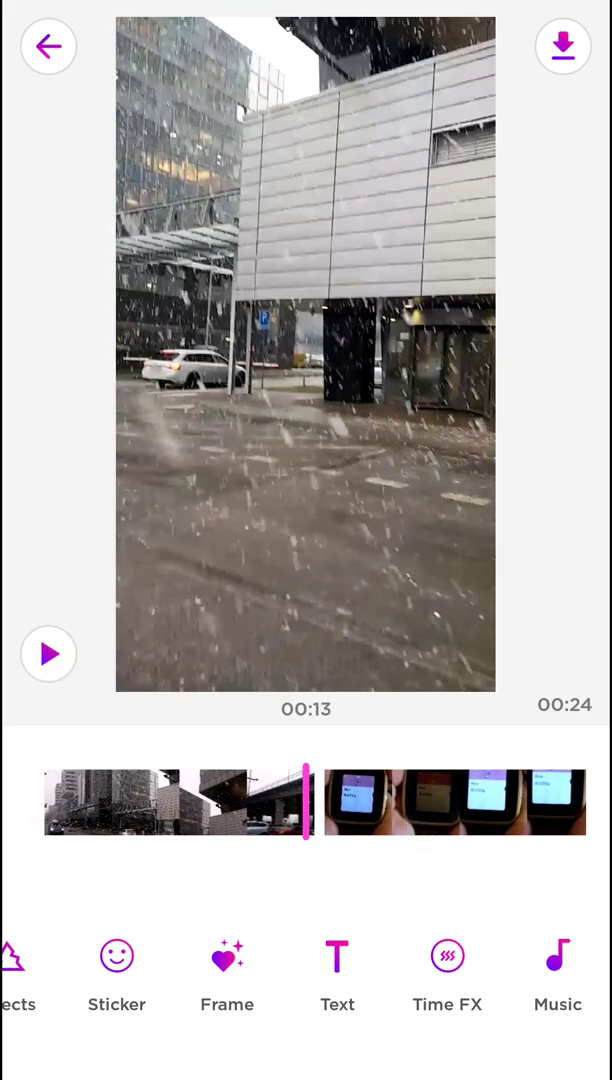
click(167, 975)
drag(404, 838, 338, 855)
drag(533, 1020, 200, 1020)
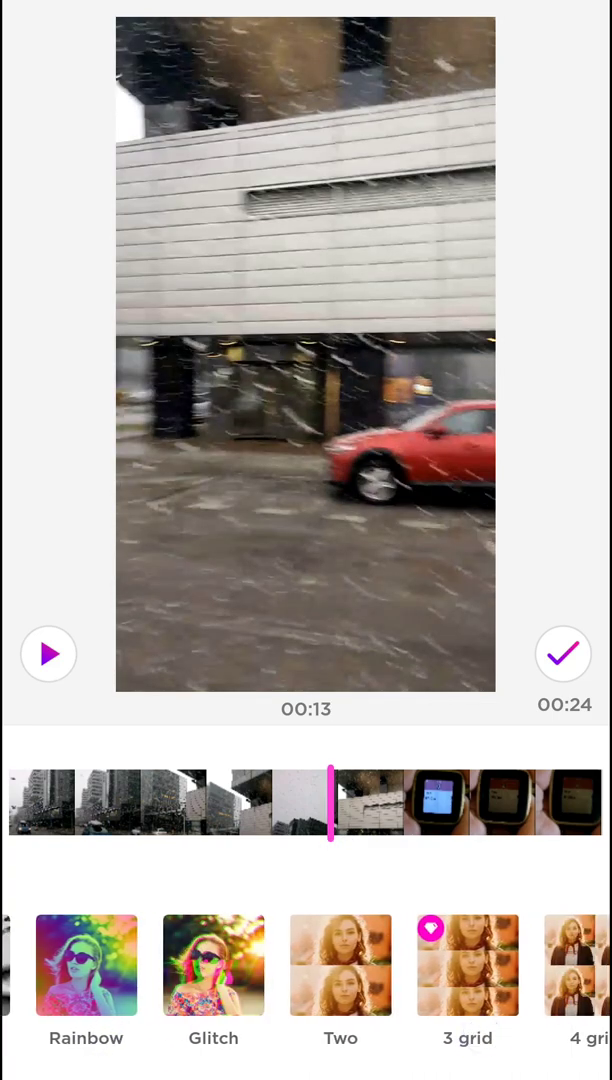
Hold the Disco tile at the cut, then scrub back to about 00:12
drag(450, 1000, 300, 1000)
mouse_move(150, 1000)
mouse_down()
mouse_move(500, 1000)
mouse_move(250, 1000)
mouse_up()
drag(450, 1000, 250, 1000)
drag(500, 1000, 150, 1000)
drag(480, 1000, 410, 1000)
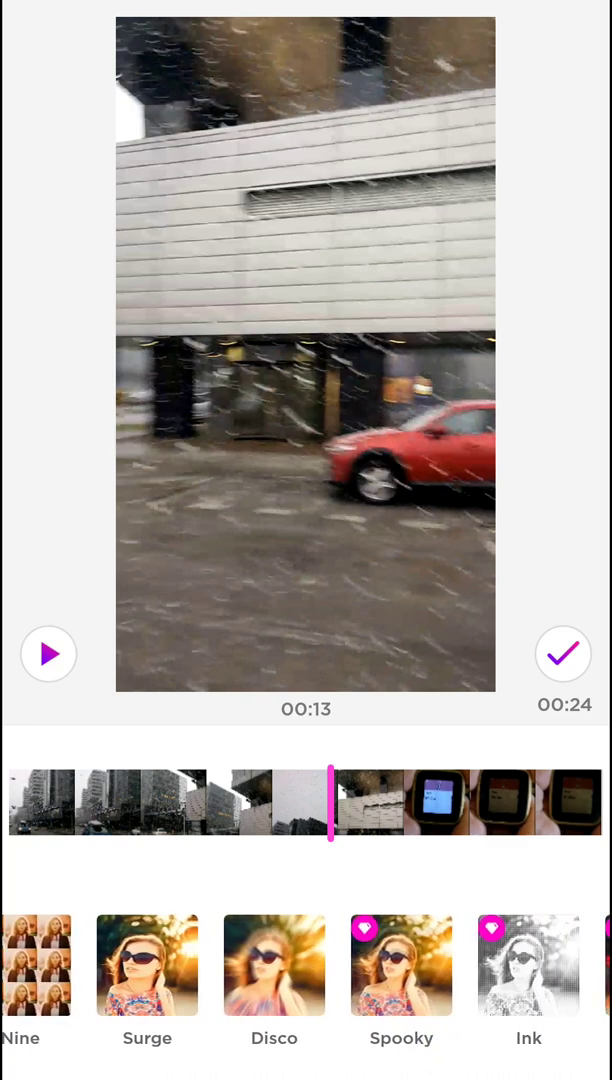
drag(310, 995, 310, 995)
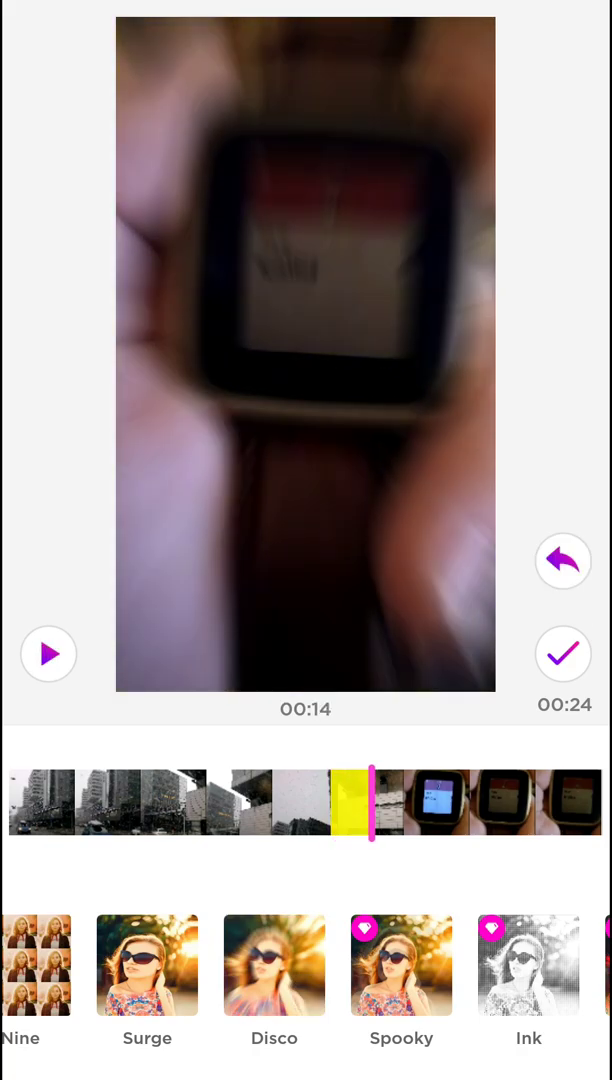
drag(420, 802, 540, 802)
drag(378, 832, 342, 843)
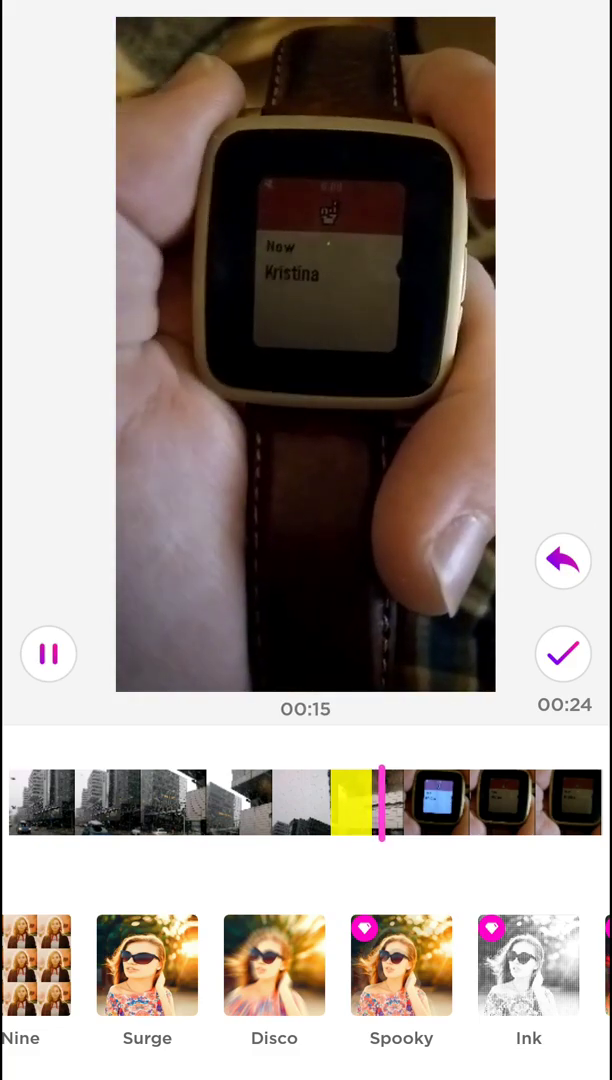
Hold Glitch from 00:13, then play back through the glitch section at the cut
click(48, 654)
drag(398, 830, 384, 872)
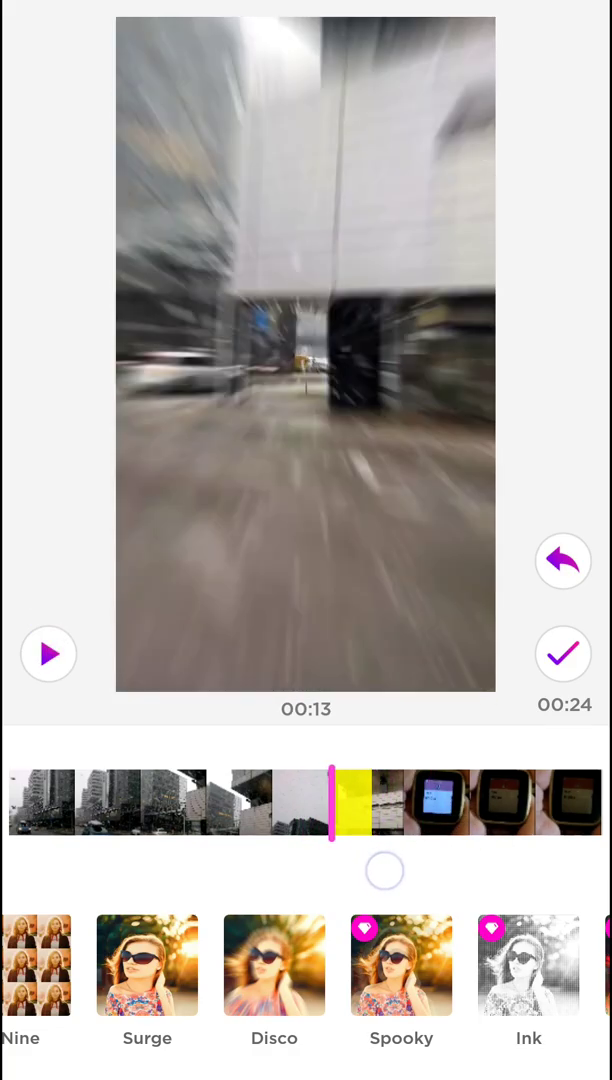
drag(150, 965, 500, 965)
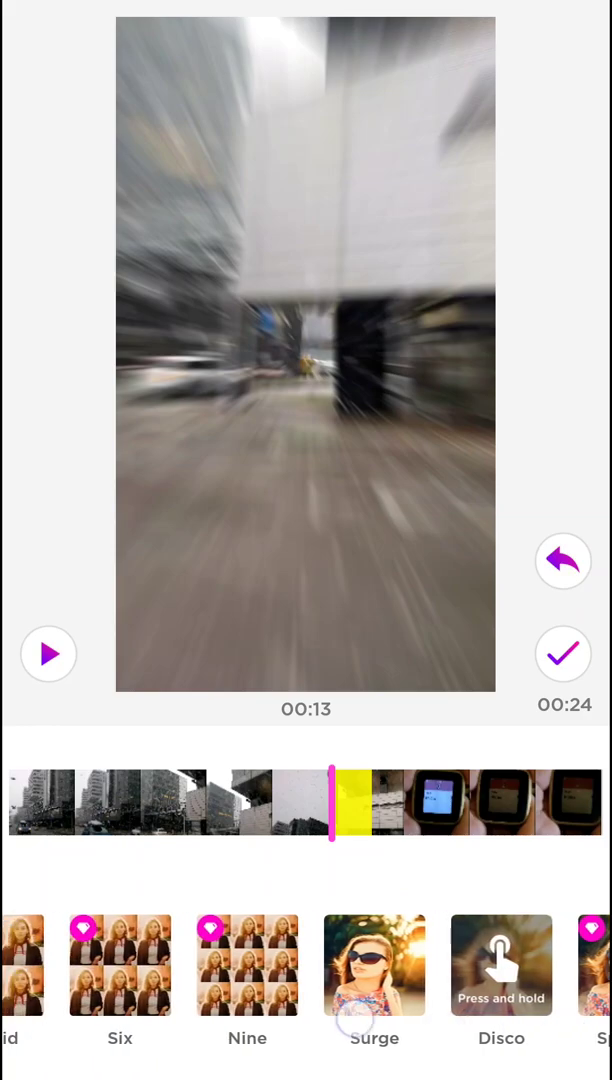
drag(150, 965, 450, 965)
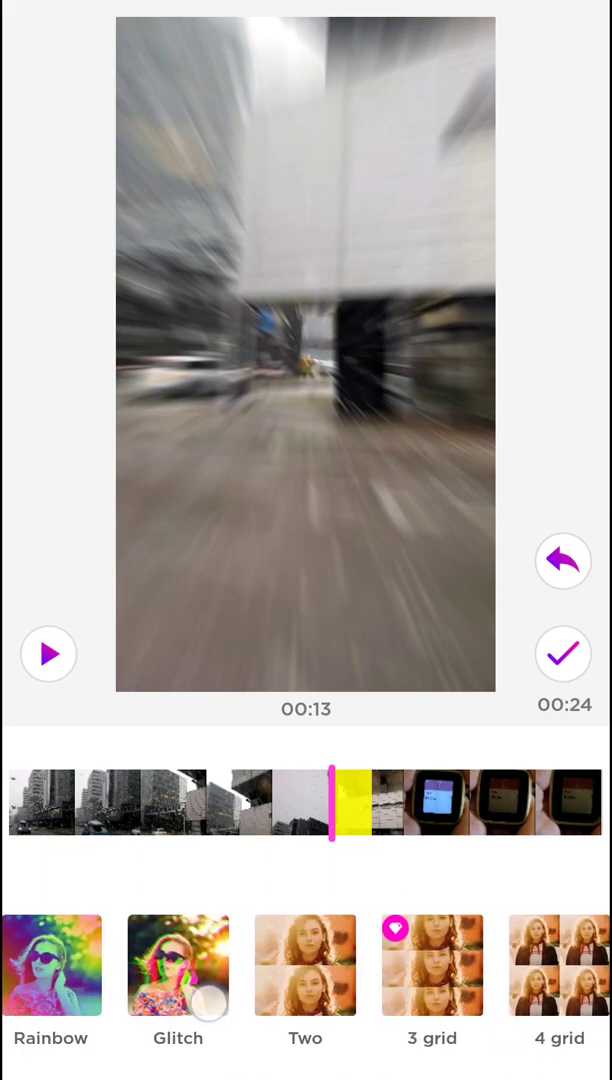
drag(177, 965, 177, 966)
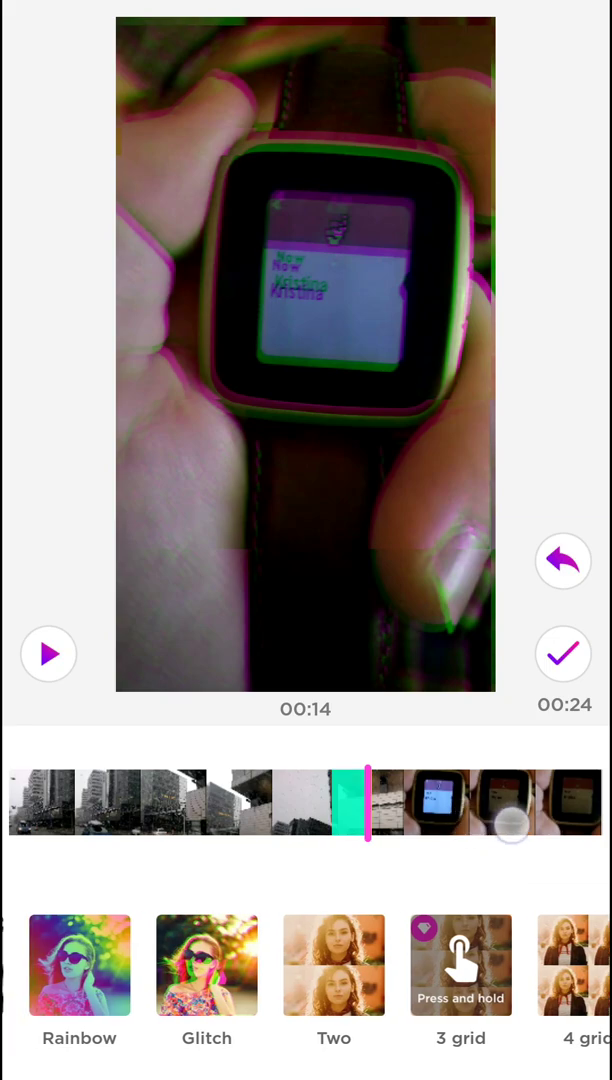
mouse_move(368, 805)
mouse_down()
mouse_move(428, 805)
mouse_move(320, 810)
mouse_move(338, 810)
mouse_up()
click(49, 655)
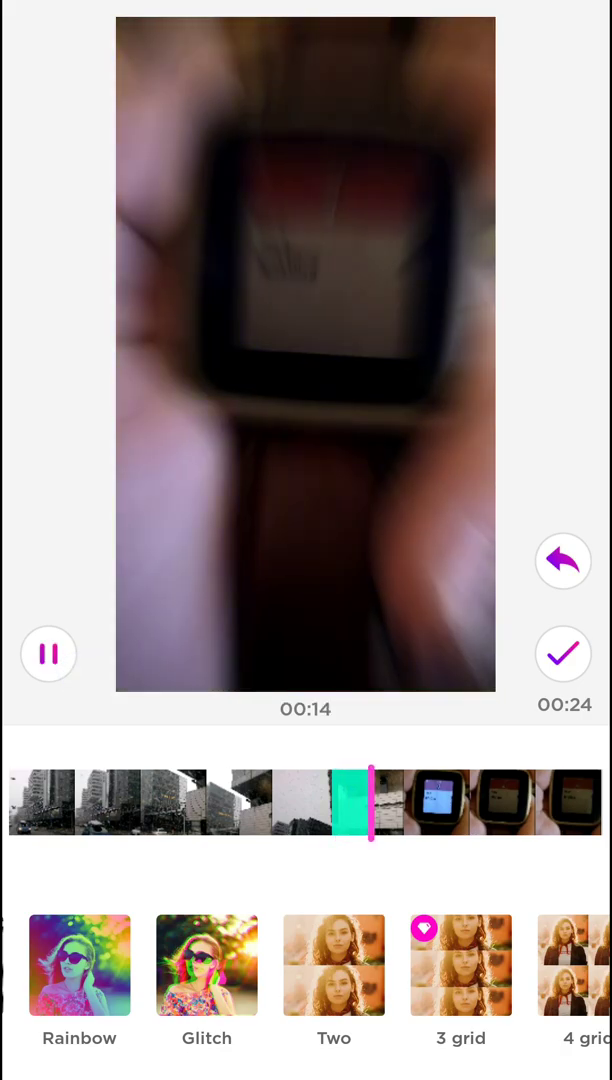
click(49, 655)
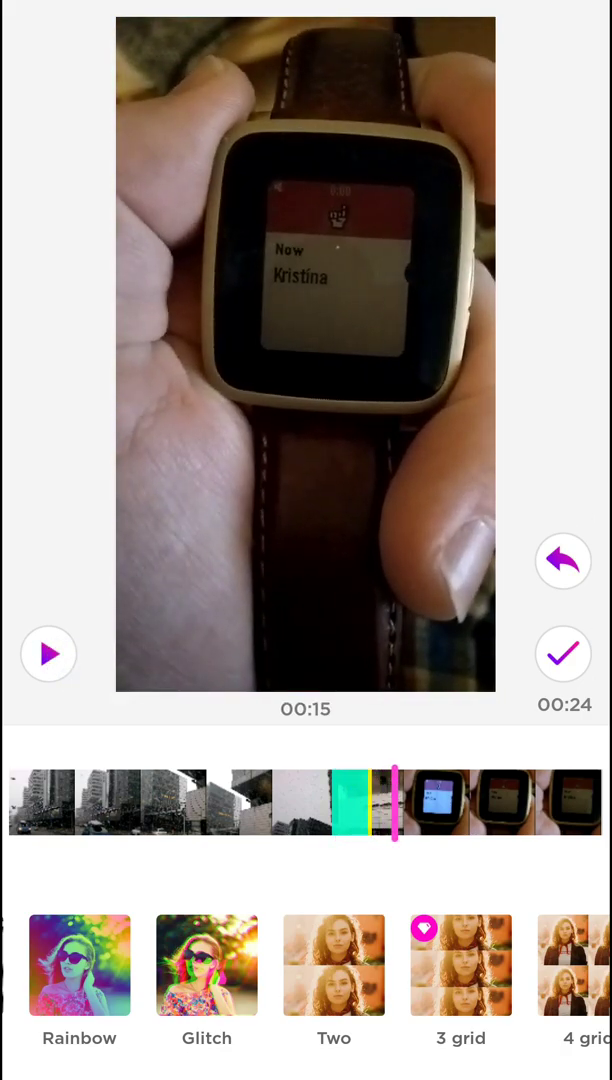
scroll(306, 965, right, 10)
scroll(306, 965, right, 6)
scroll(306, 965, left, 3)
scroll(306, 965, left, 5)
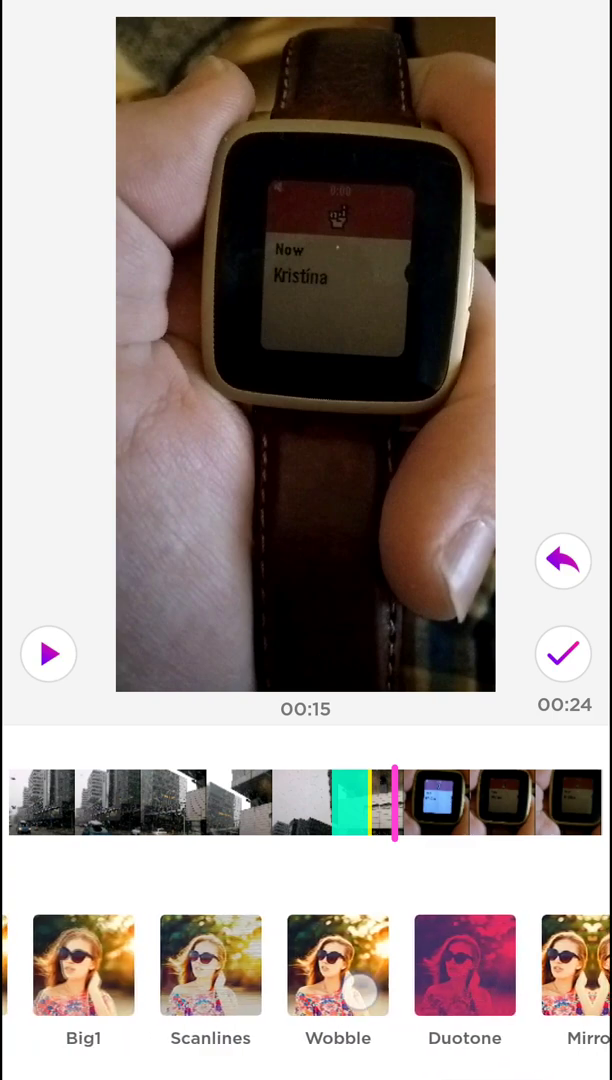
scroll(306, 965, left, 3)
scroll(306, 965, left, 3)
scroll(306, 965, left, 1)
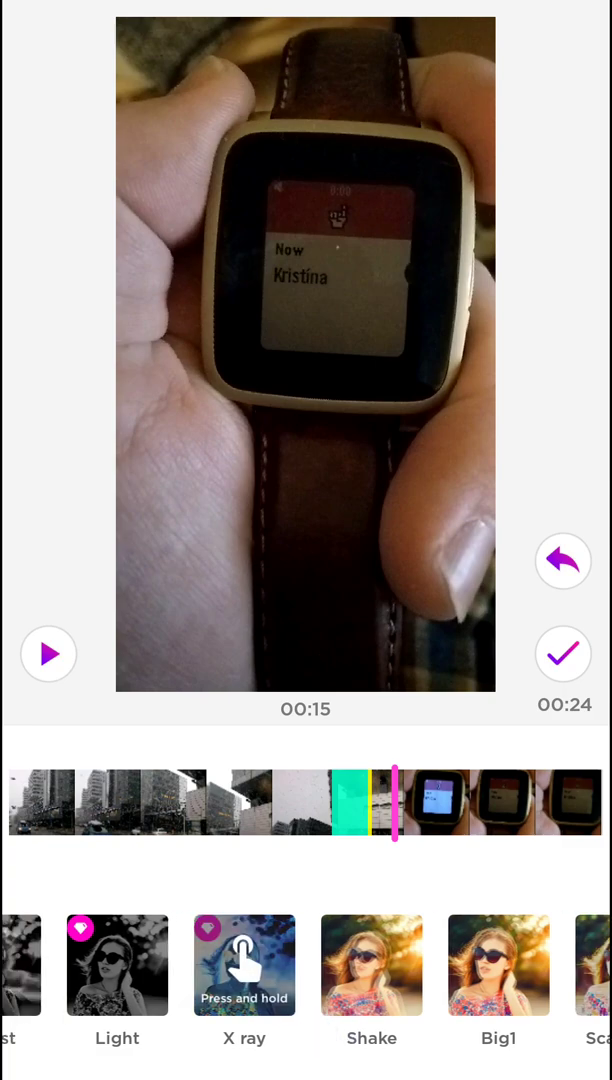